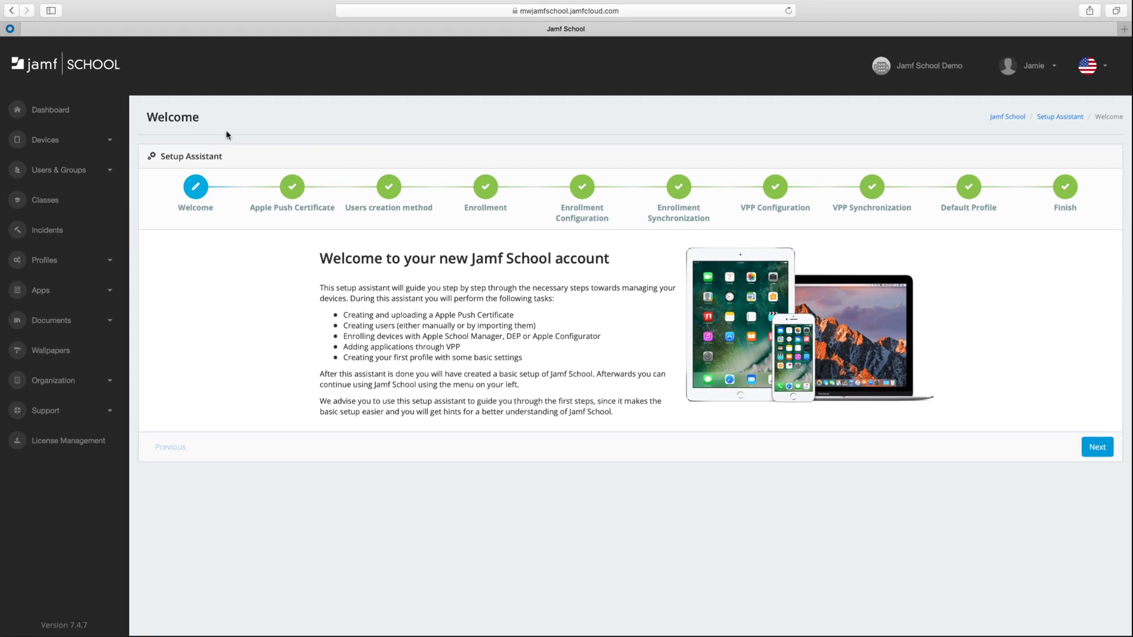
- Step through every Setup Assistant stage, from Apple Push Certificate and Enrollment to VPP and Default Profile, then finish
{"action": "left_click", "coordinate": [292, 188]}
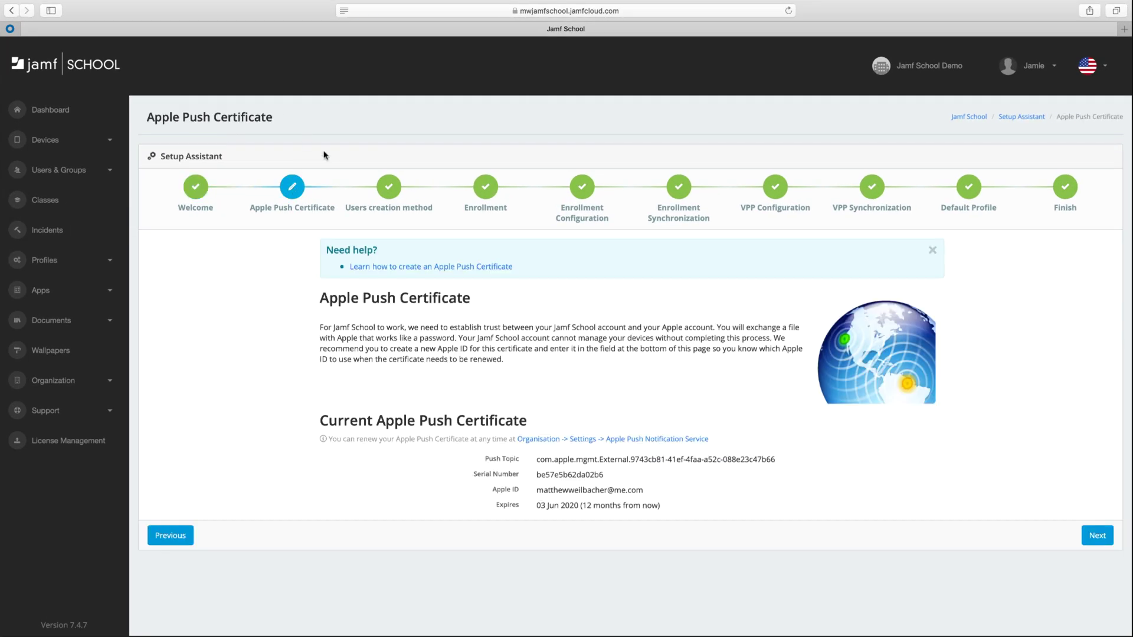
{"action": "left_click", "coordinate": [384, 188]}
{"action": "left_click", "coordinate": [486, 187]}
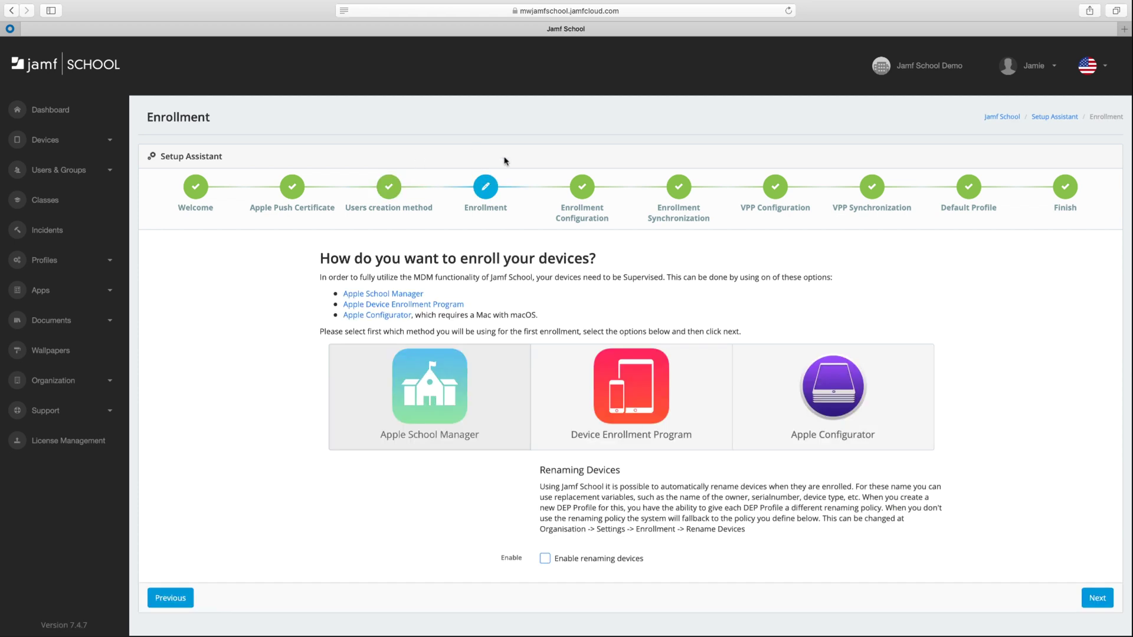
{"action": "left_click", "coordinate": [579, 187]}
{"action": "left_click", "coordinate": [689, 186]}
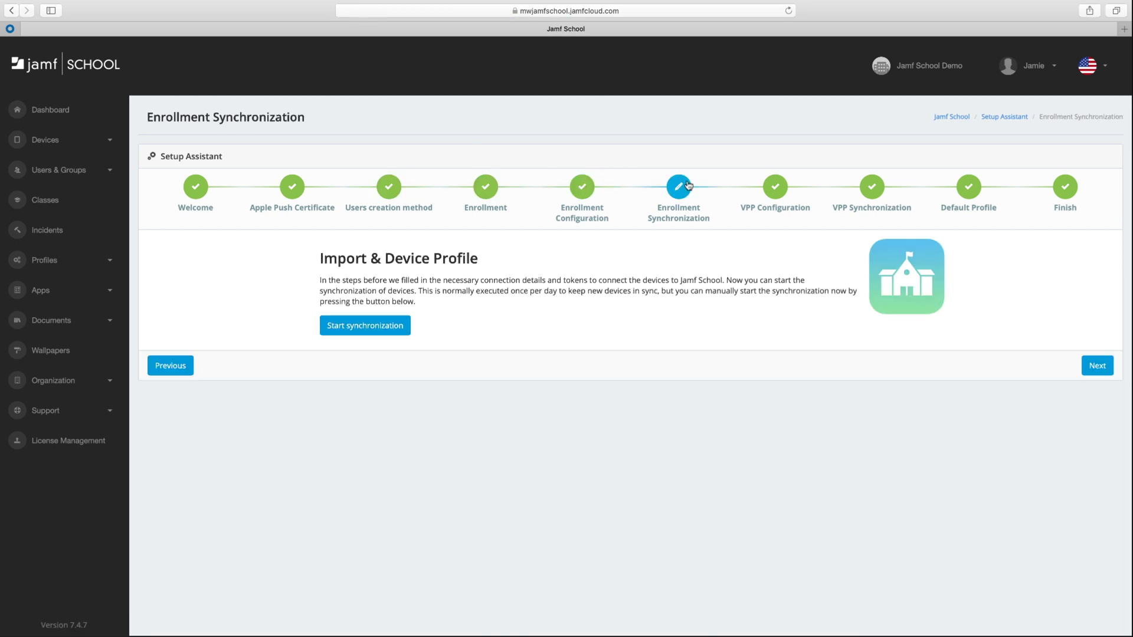
{"action": "left_click", "coordinate": [770, 186]}
{"action": "left_click", "coordinate": [873, 186]}
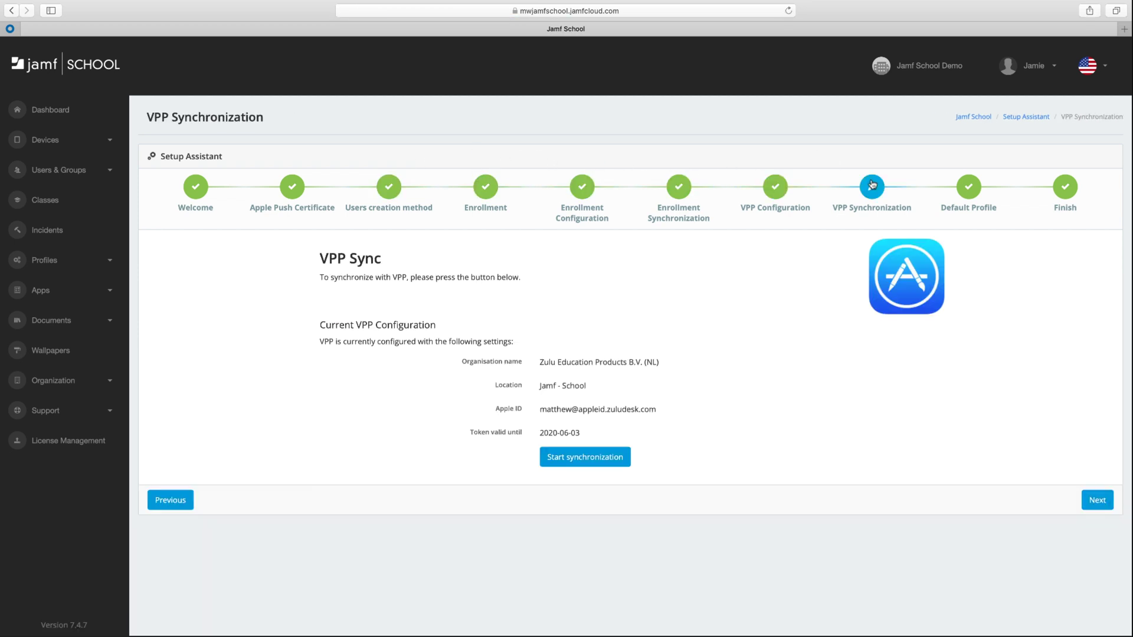
{"action": "left_click", "coordinate": [978, 186]}
{"action": "left_click", "coordinate": [1061, 186]}
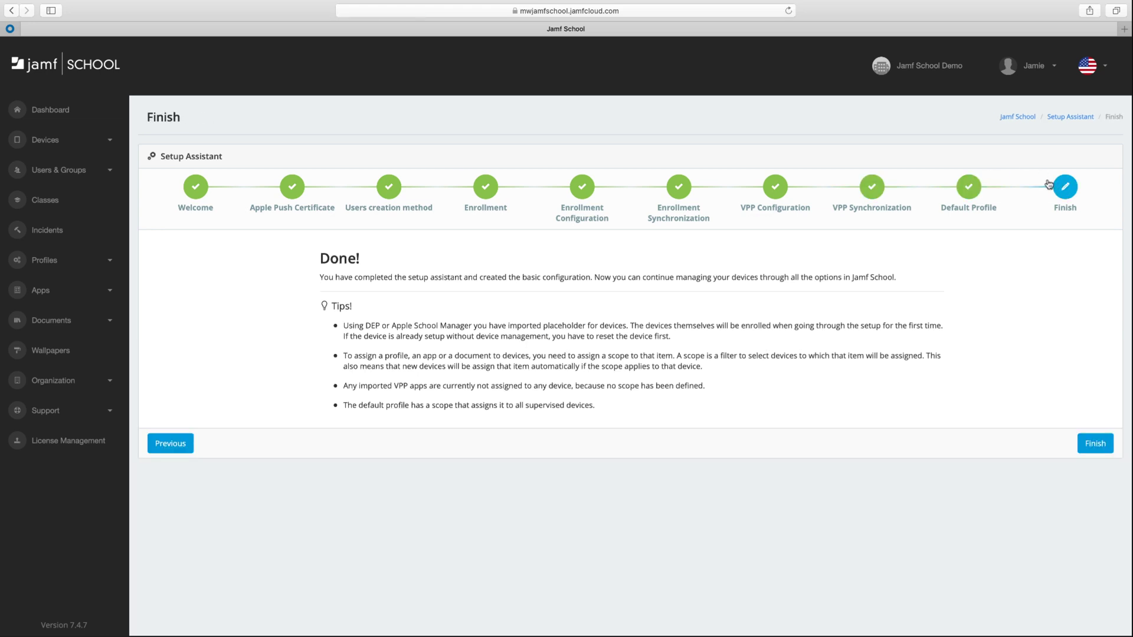
{"action": "left_click", "coordinate": [1095, 444]}
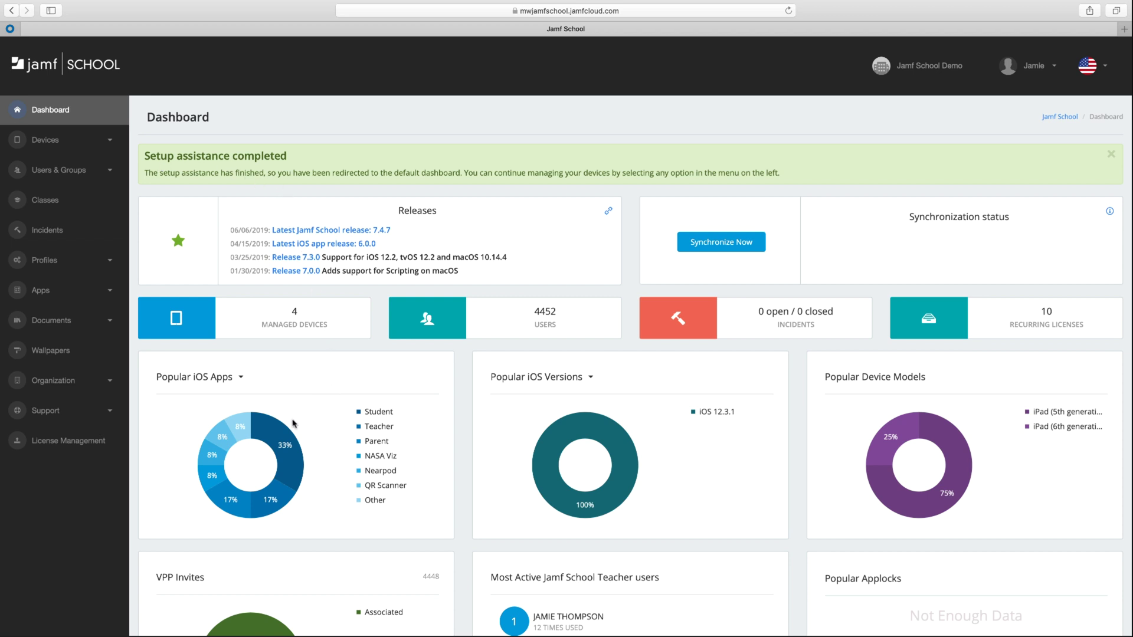
{"action": "mouse_move", "coordinate": [278, 498]}
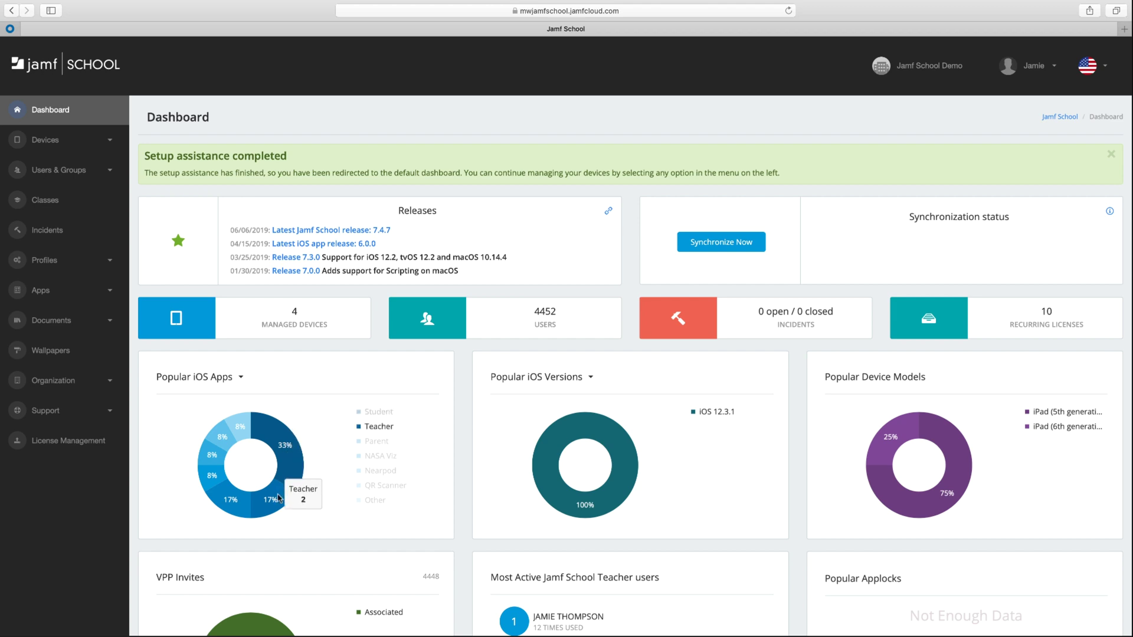
{"action": "mouse_move", "coordinate": [240, 498]}
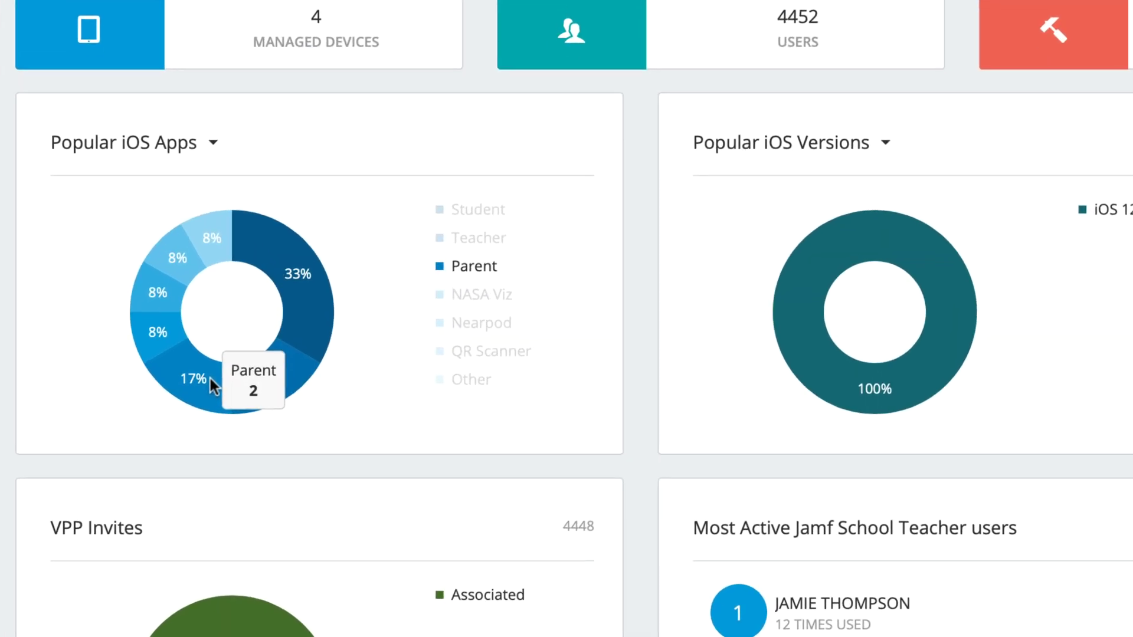
{"action": "mouse_move", "coordinate": [158, 338]}
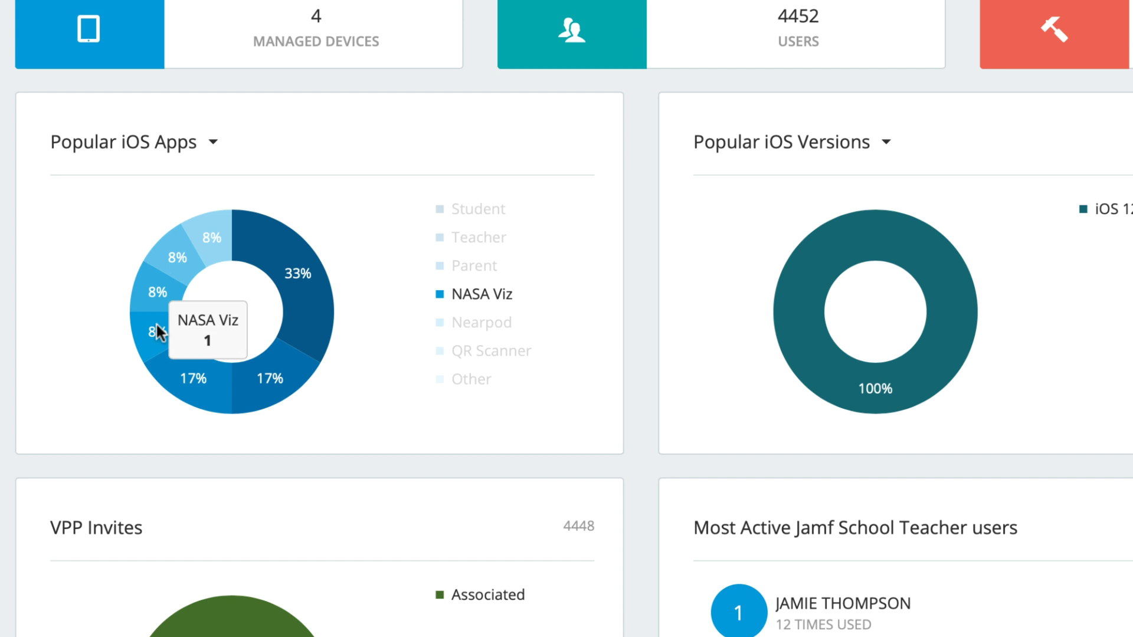
{"action": "mouse_move", "coordinate": [168, 261]}
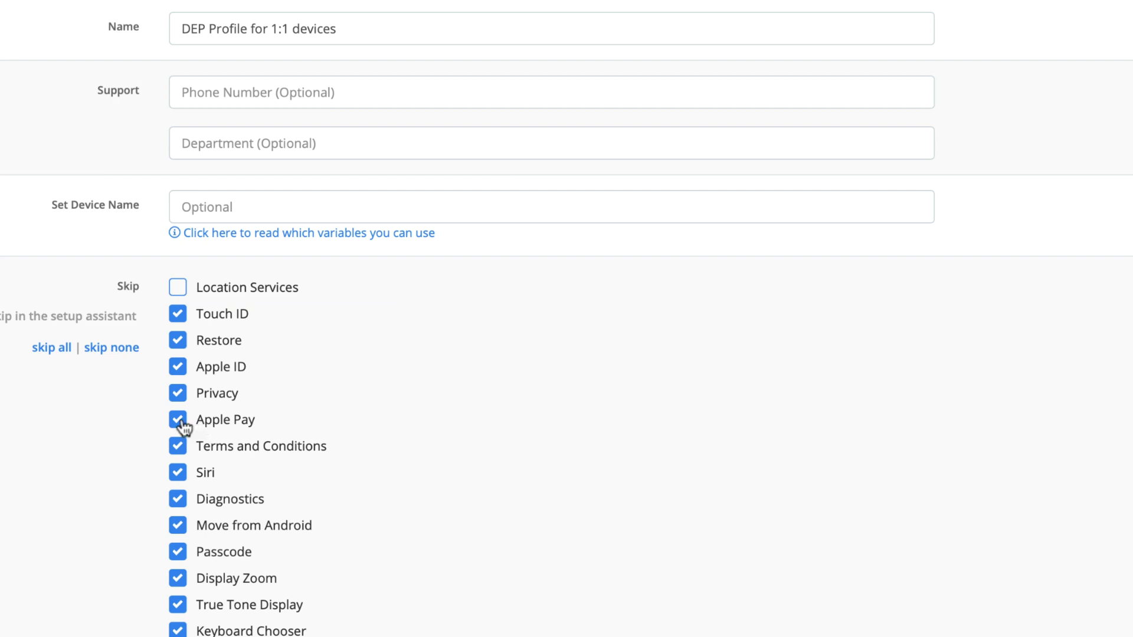
- Unskip Apple Pay, Diagnostics and Move from Android in the 1:1 DEP profile, and require enrollment authentication
{"action": "left_click", "coordinate": [179, 421]}
{"action": "left_click", "coordinate": [178, 501]}
{"action": "left_click", "coordinate": [178, 526]}
{"action": "scroll", "coordinate": [110, 493], "scroll_direction": "down", "scroll_amount": 6}
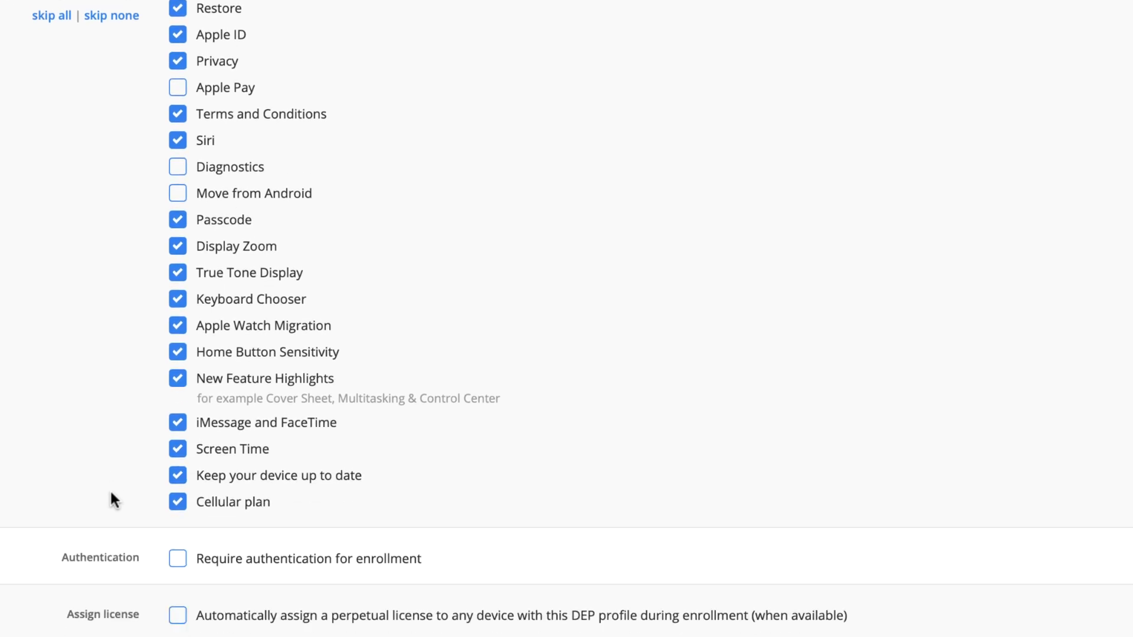
{"action": "scroll", "coordinate": [114, 499], "scroll_direction": "down", "scroll_amount": 3}
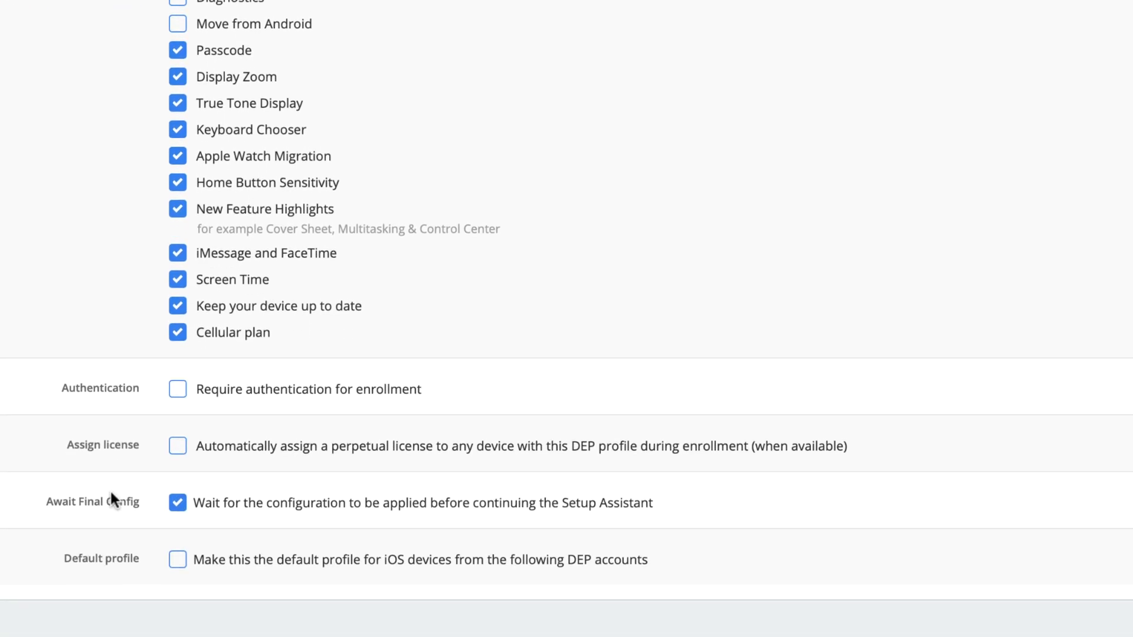
{"action": "left_click", "coordinate": [177, 390]}
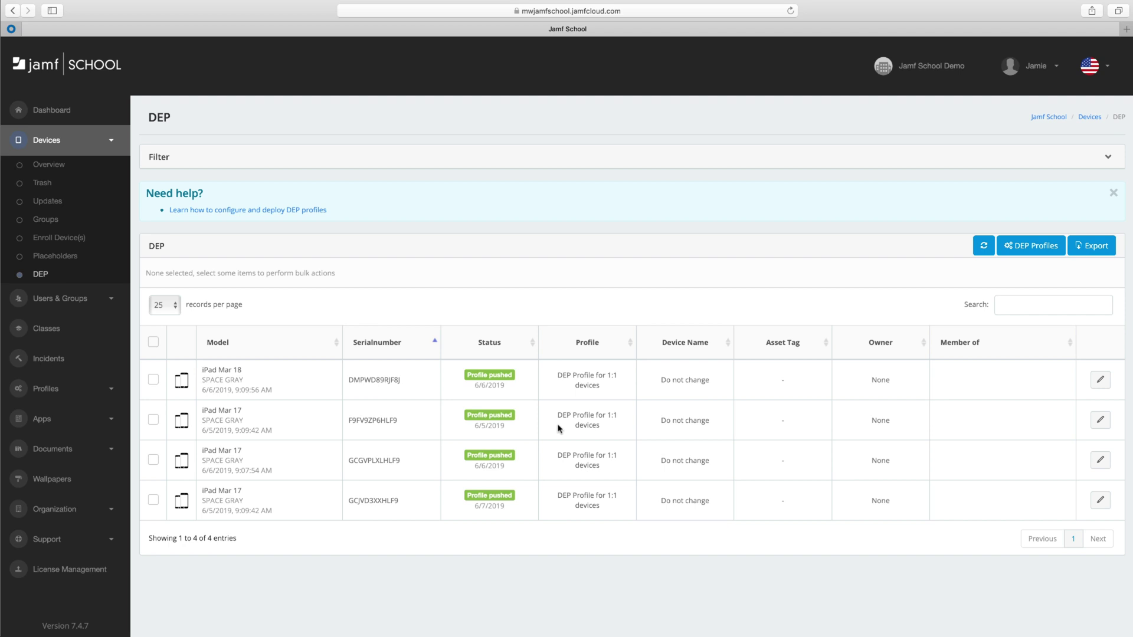
- Show Devices > Overview with the Filter panel collapsed, revealing the four iPads
{"action": "left_click", "coordinate": [44, 167]}
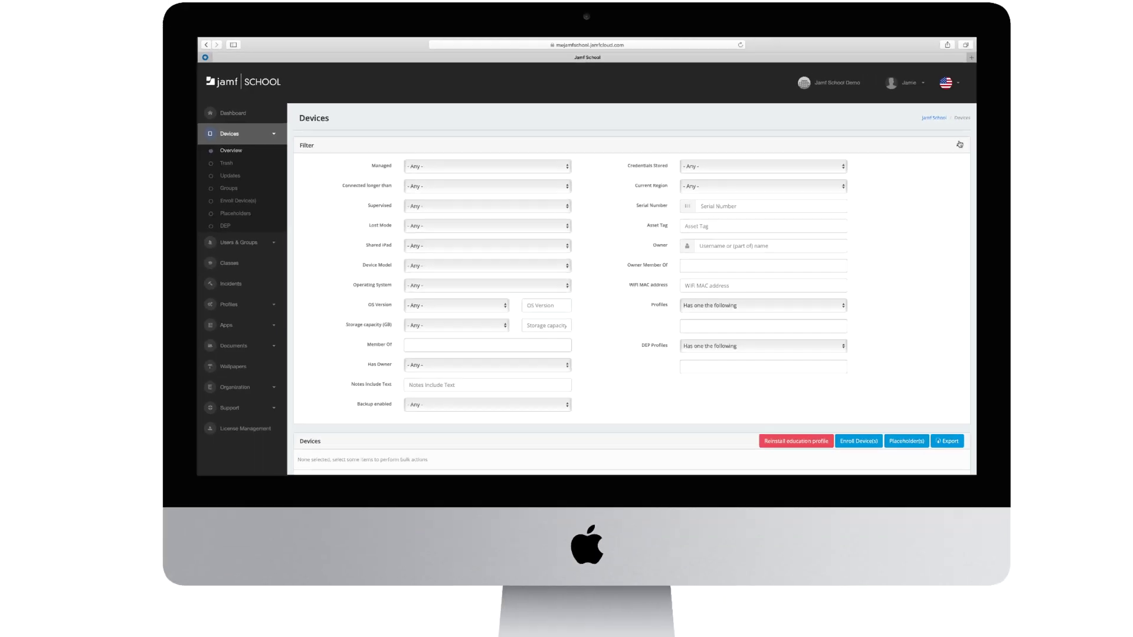
{"action": "left_click", "coordinate": [959, 144]}
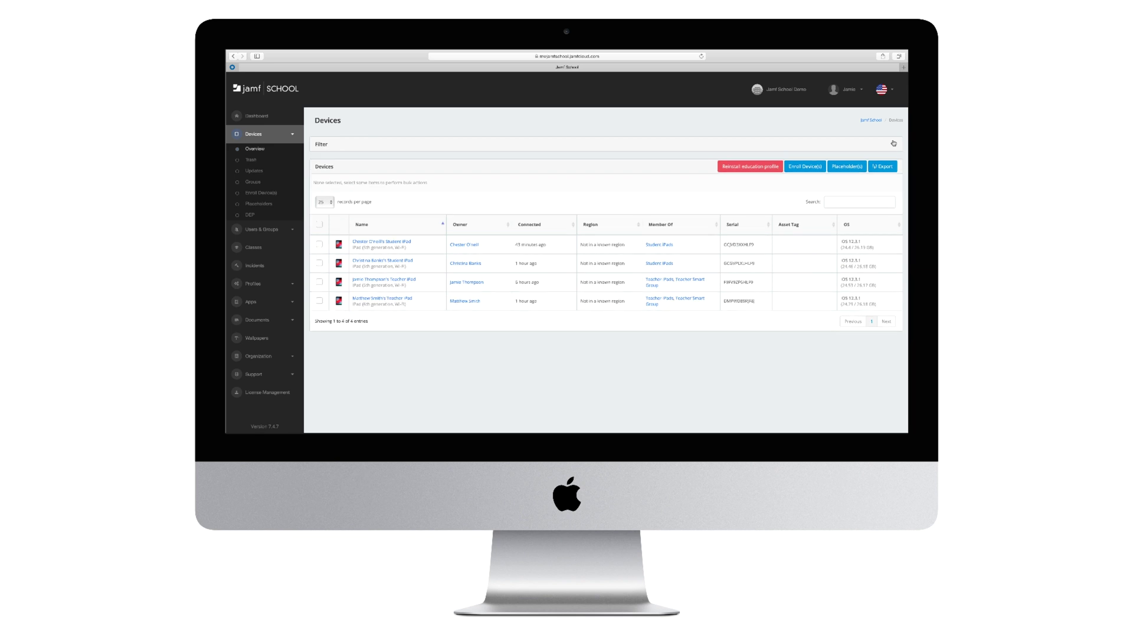
- Open the first student iPad and review its user-installed apps, profiles and activity log
{"action": "left_click", "coordinate": [386, 242]}
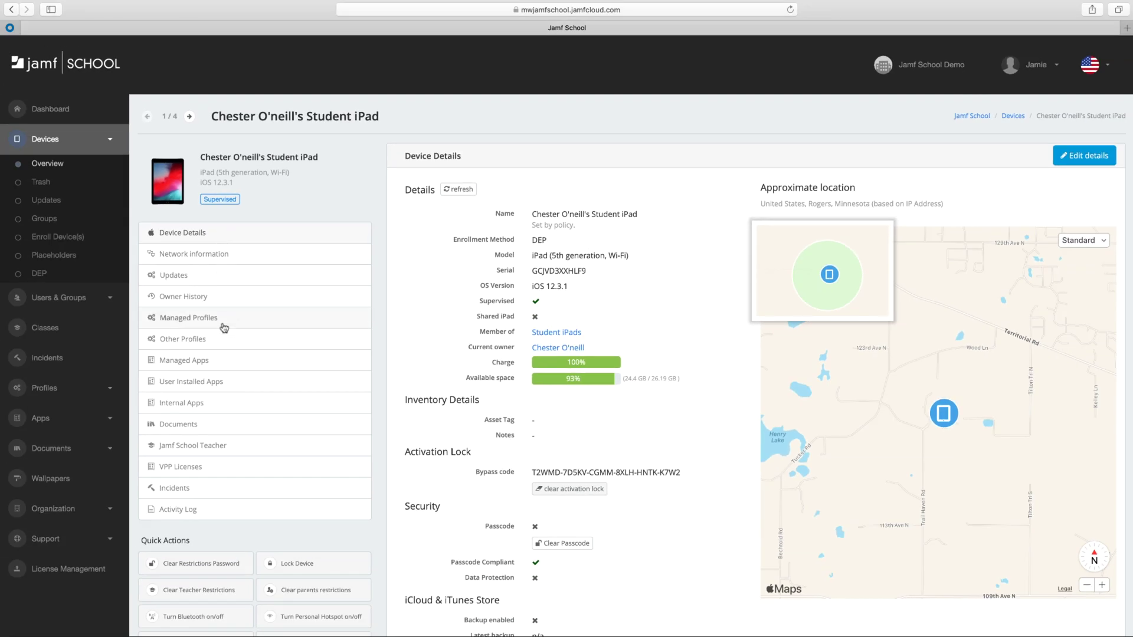
{"action": "left_click", "coordinate": [219, 383]}
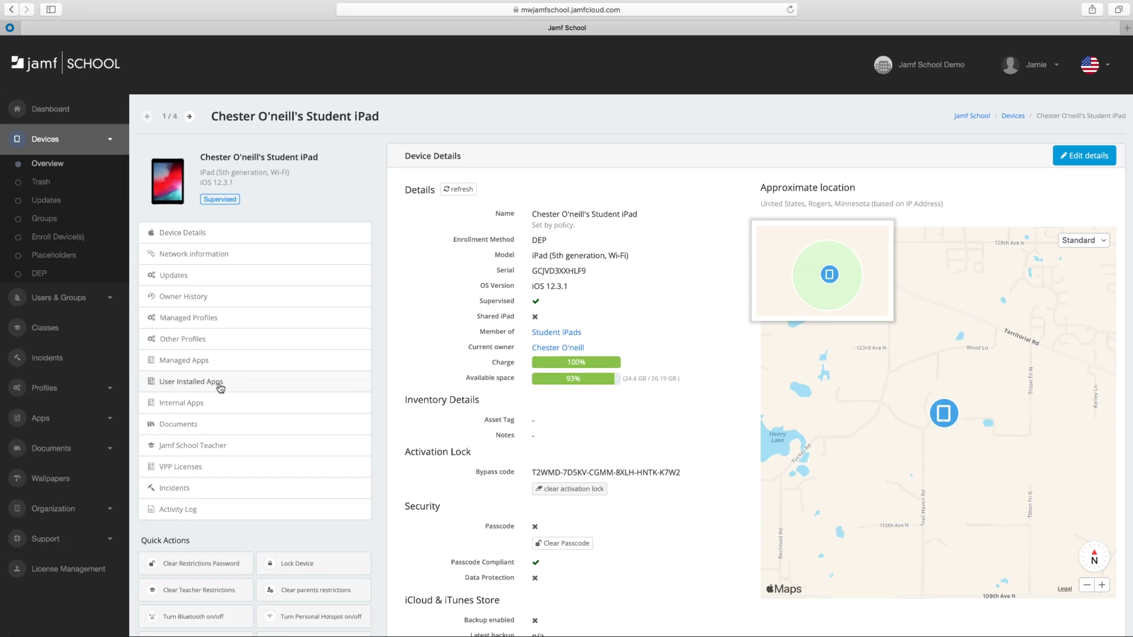
{"action": "left_click", "coordinate": [212, 339]}
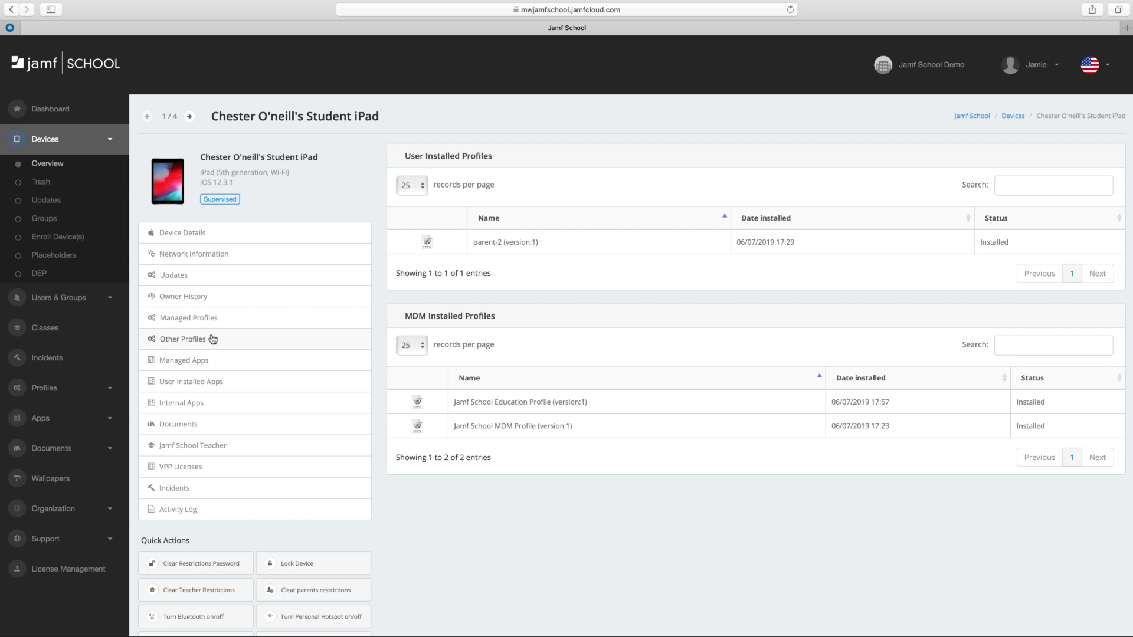
{"action": "left_click", "coordinate": [217, 511]}
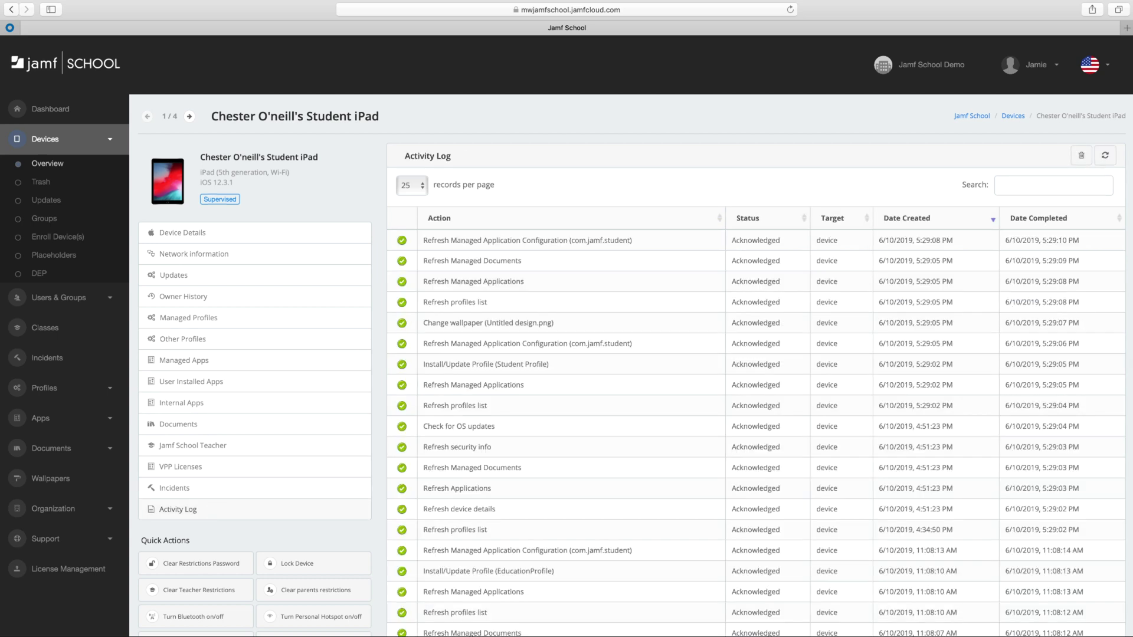
- Return to the iPad's device details and bring up Enable Lost Mode
{"action": "left_click", "coordinate": [183, 233]}
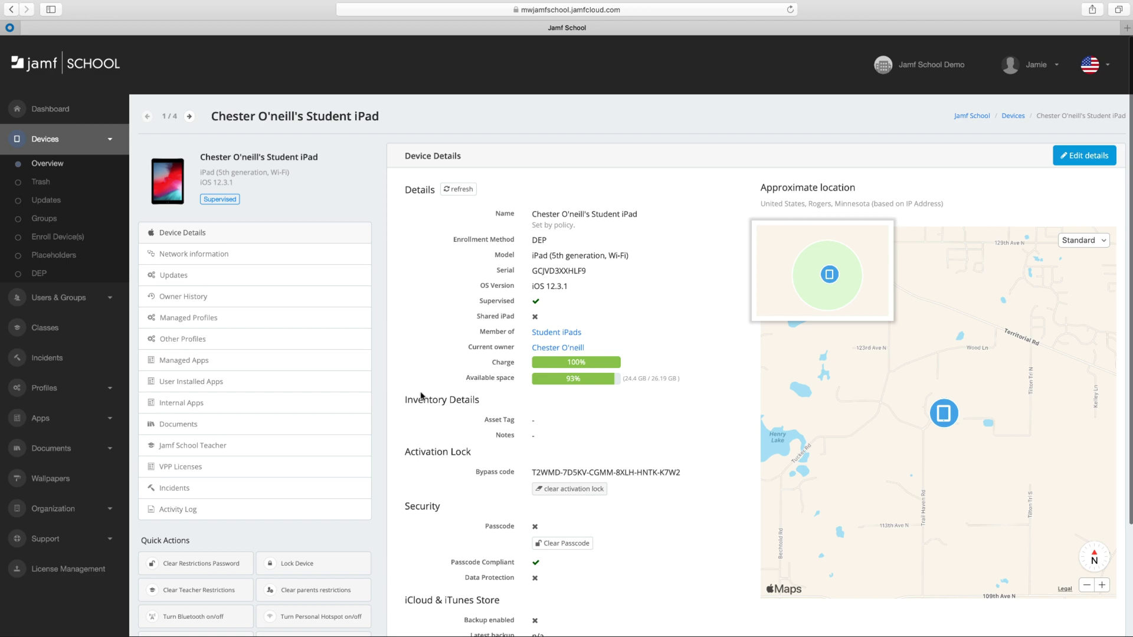
{"action": "scroll", "coordinate": [423, 394], "scroll_direction": "down", "scroll_amount": 5}
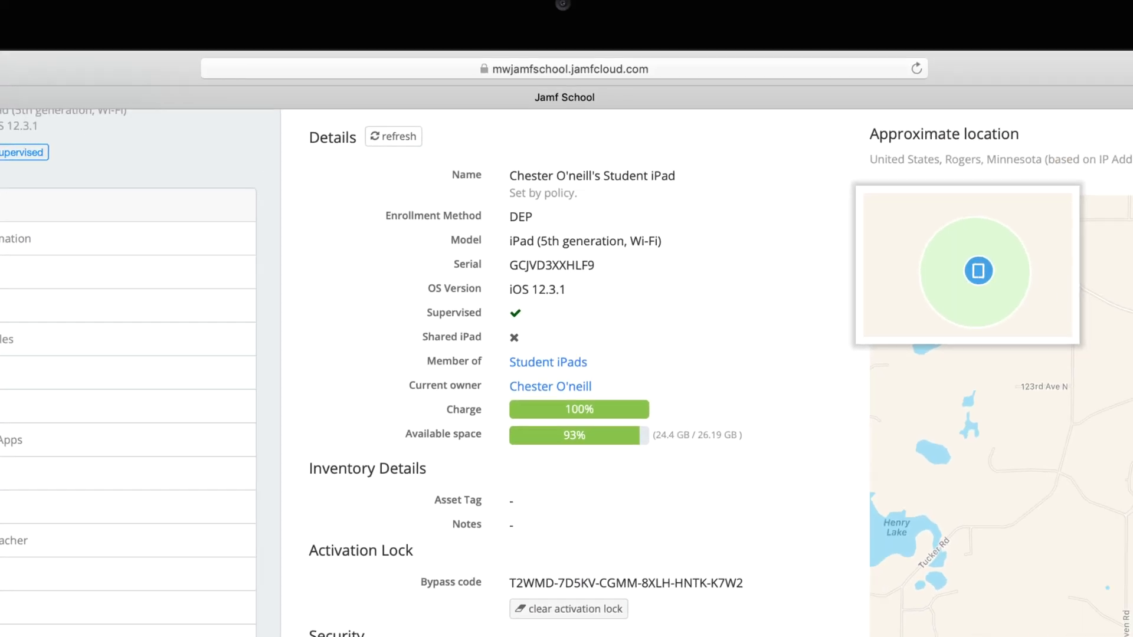
{"action": "left_click", "coordinate": [217, 422]}
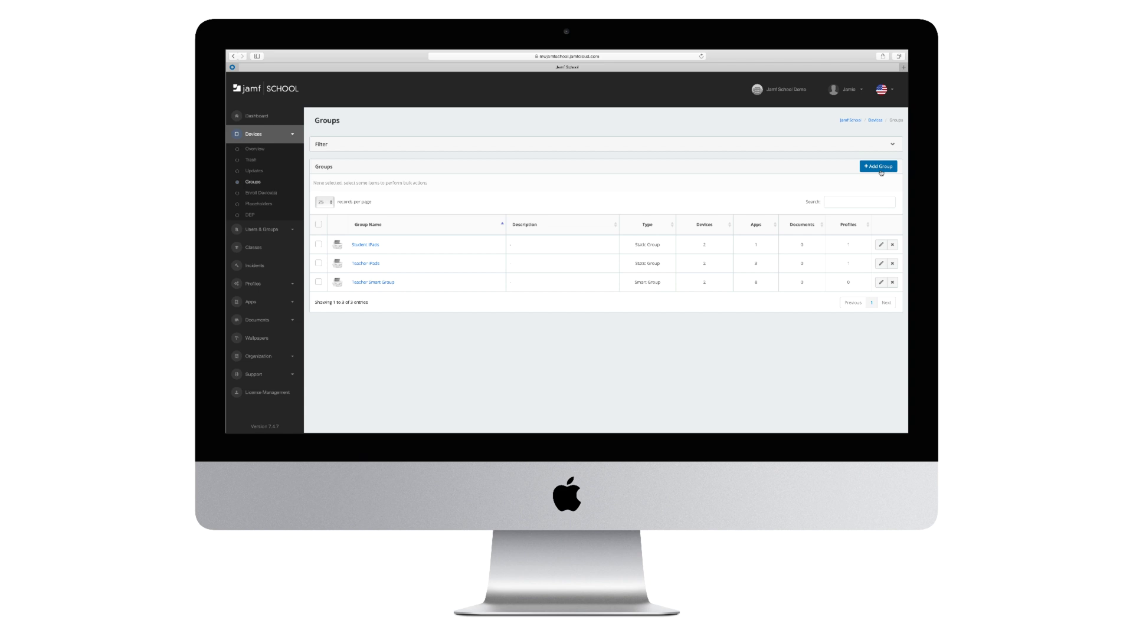
{"action": "left_click", "coordinate": [880, 169]}
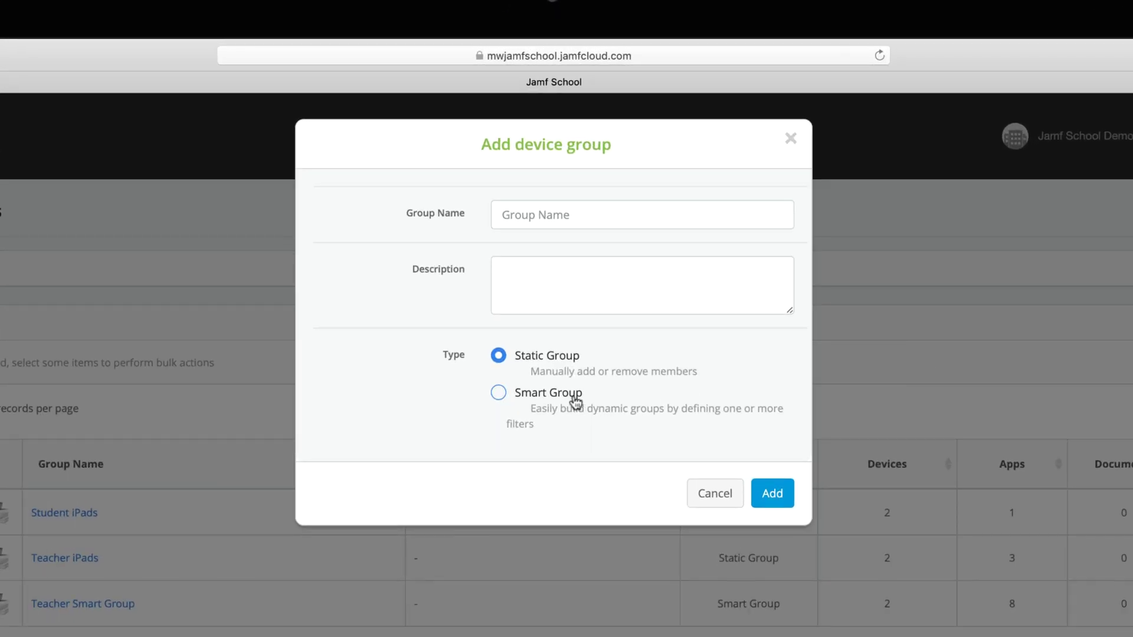
{"action": "left_click", "coordinate": [572, 402]}
{"action": "left_click", "coordinate": [546, 361]}
{"action": "left_click", "coordinate": [711, 495]}
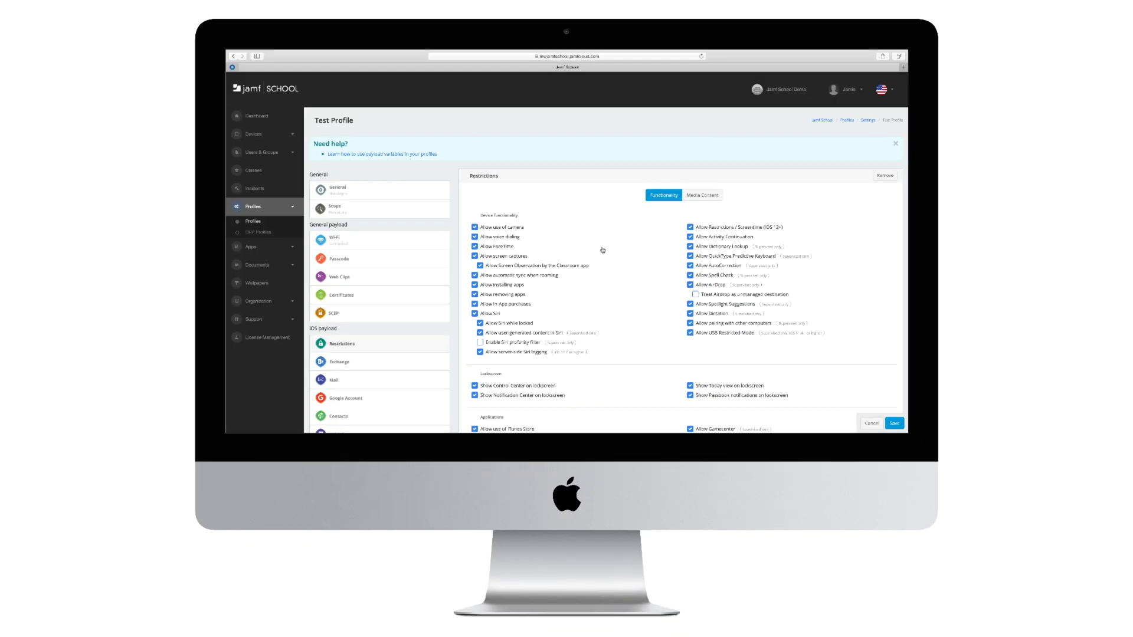
- Uncheck Allow removing apps in the Test Profile's Restrictions payload
{"action": "scroll", "coordinate": [602, 250], "scroll_direction": "down", "scroll_amount": 6}
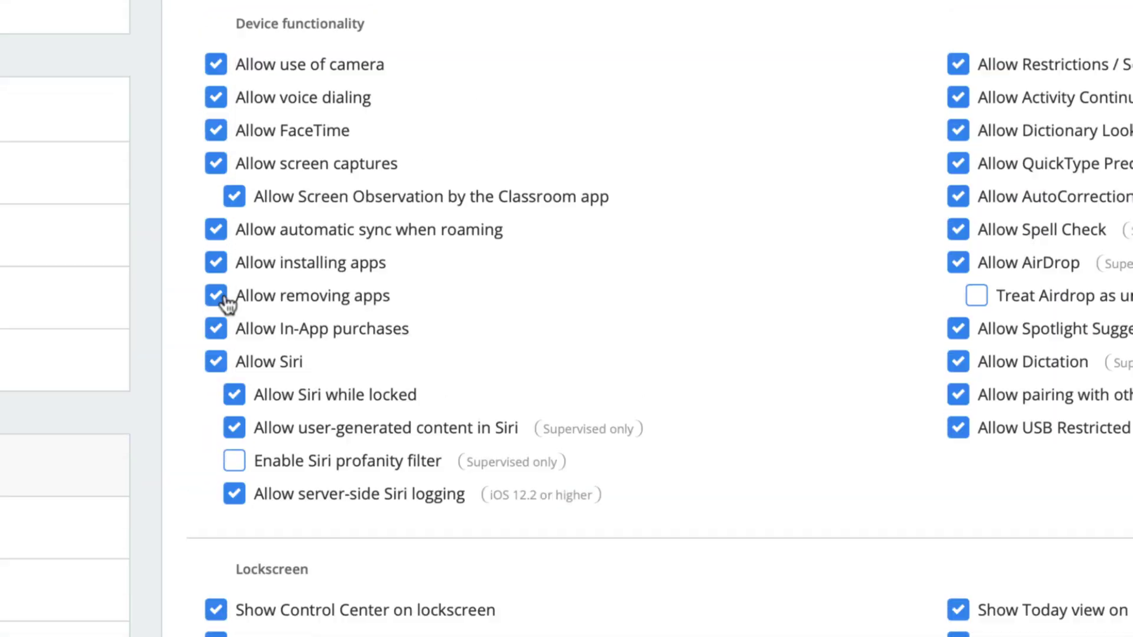
{"action": "left_click", "coordinate": [218, 300]}
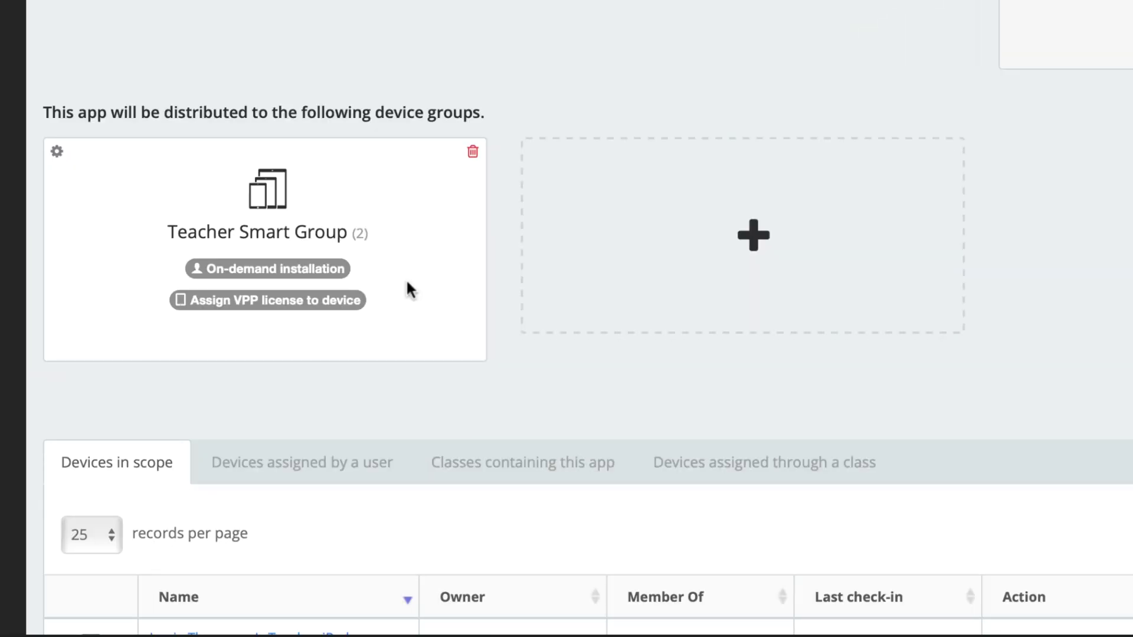
- Add a device group slot to the app and view the group list, closing it without choosing
{"action": "left_click", "coordinate": [742, 242]}
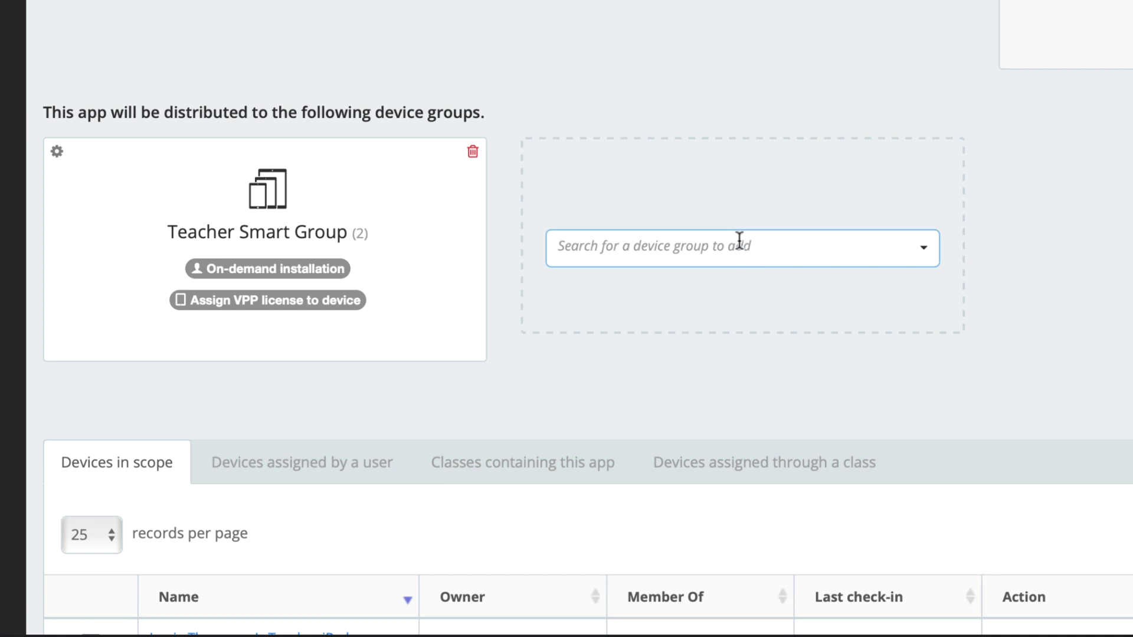
{"action": "left_click", "coordinate": [925, 245]}
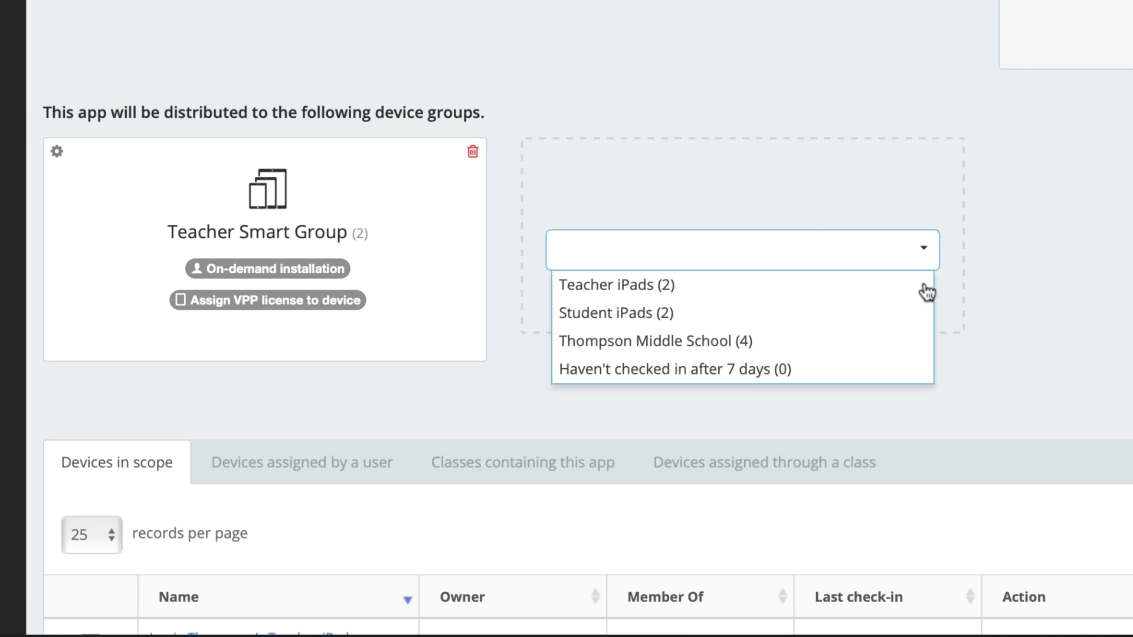
{"action": "left_click", "coordinate": [871, 184]}
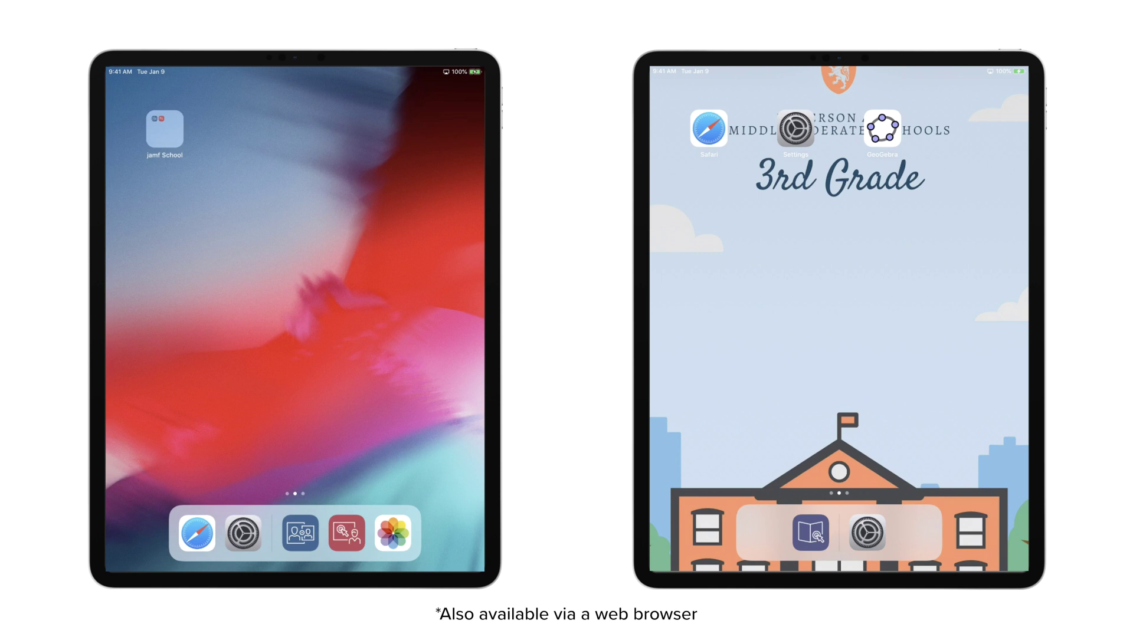
- In Jamf Parent, block Social Media and Games on the child's iPad
{"action": "left_click", "coordinate": [301, 534]}
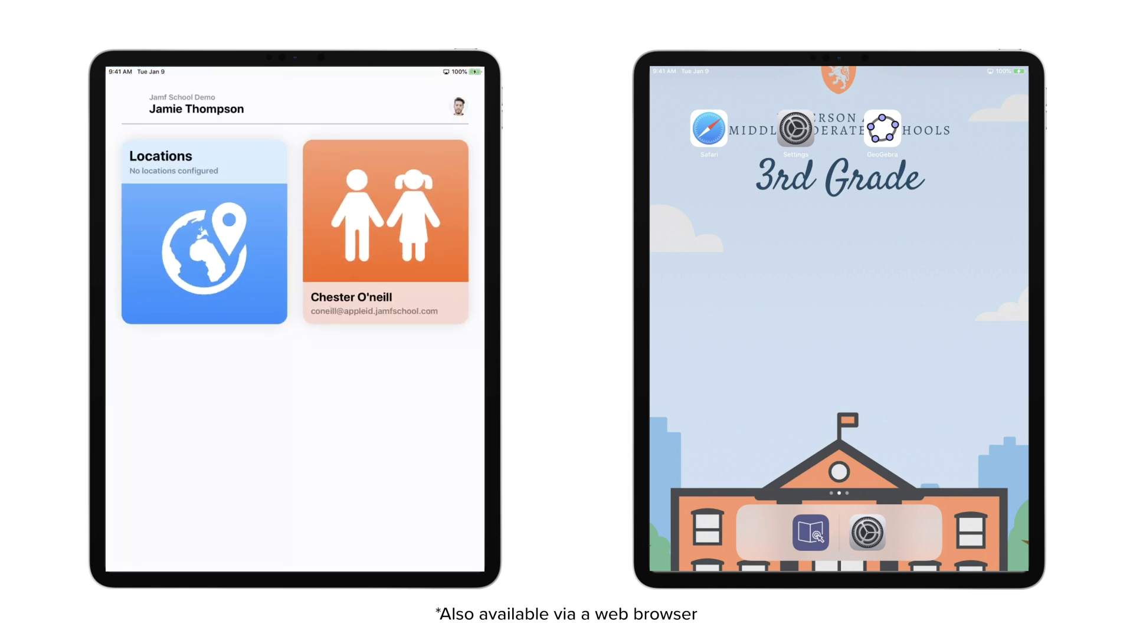
{"action": "left_click", "coordinate": [386, 236]}
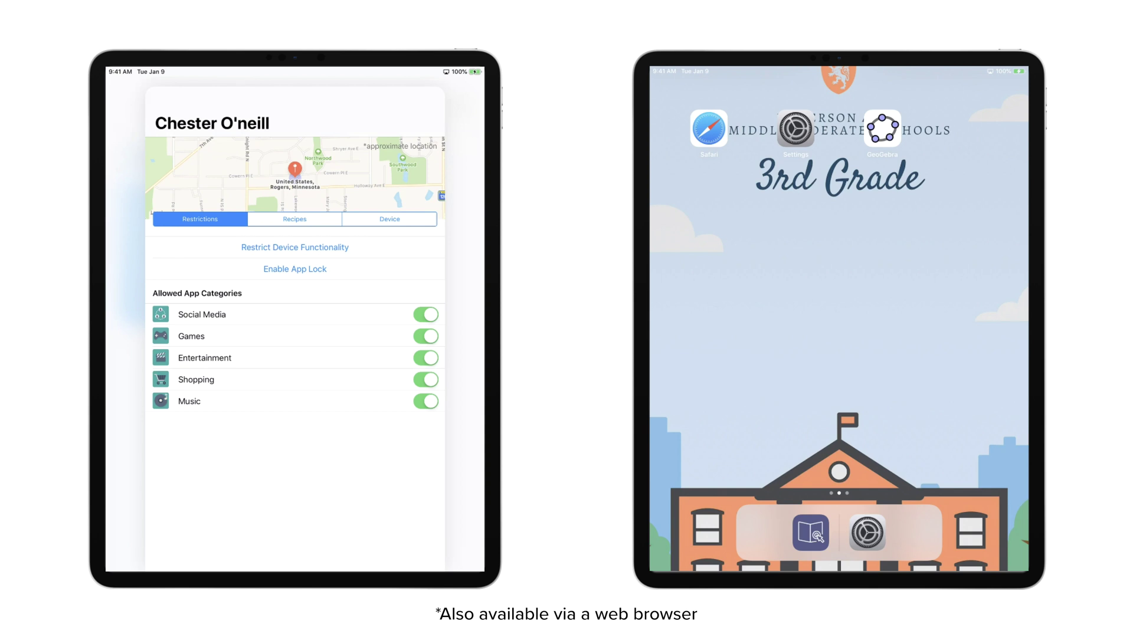
{"action": "left_click", "coordinate": [426, 315]}
{"action": "left_click", "coordinate": [426, 336]}
- Restrict the child's device functionality by disabling Camera, Safari and Mail
{"action": "left_click", "coordinate": [295, 248]}
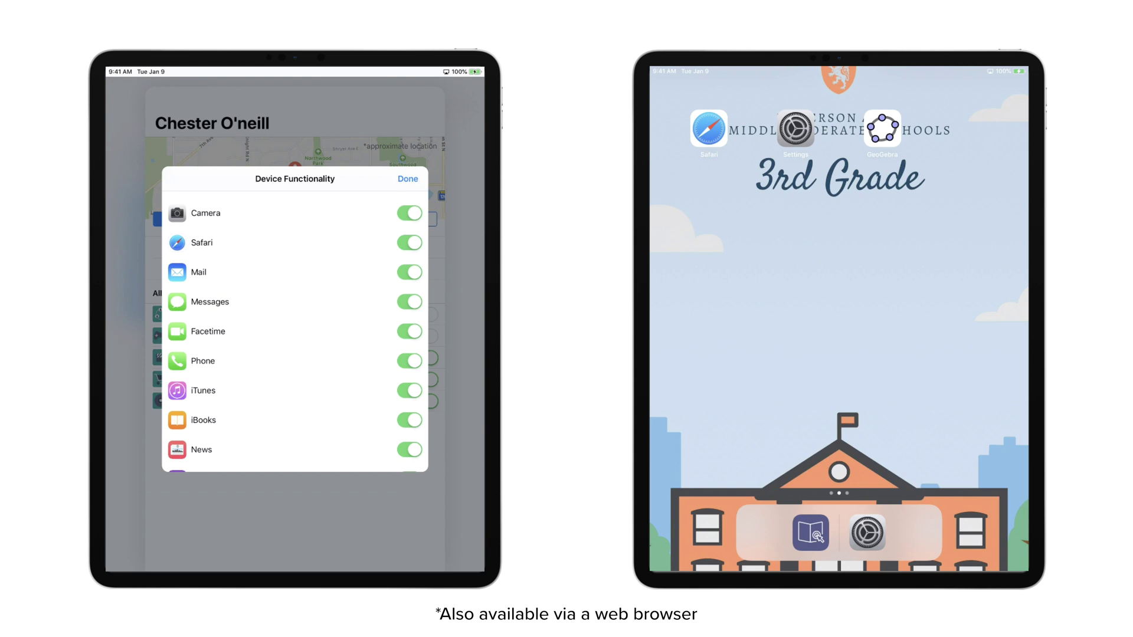
{"action": "left_click", "coordinate": [409, 213]}
{"action": "left_click", "coordinate": [409, 243]}
{"action": "left_click", "coordinate": [410, 272]}
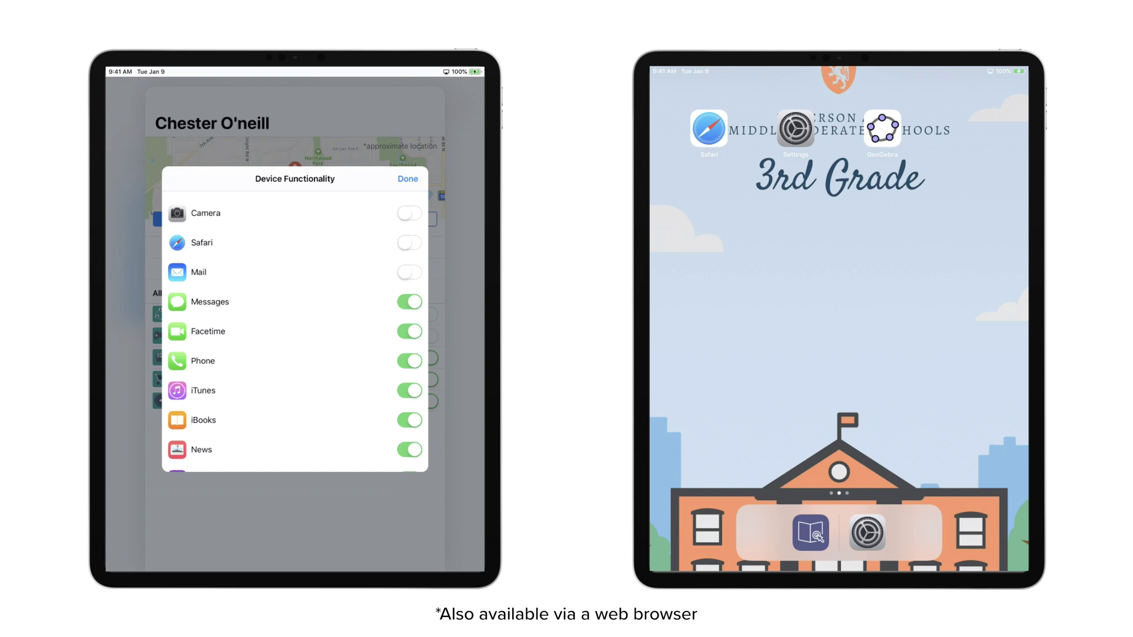
{"action": "left_click", "coordinate": [408, 179]}
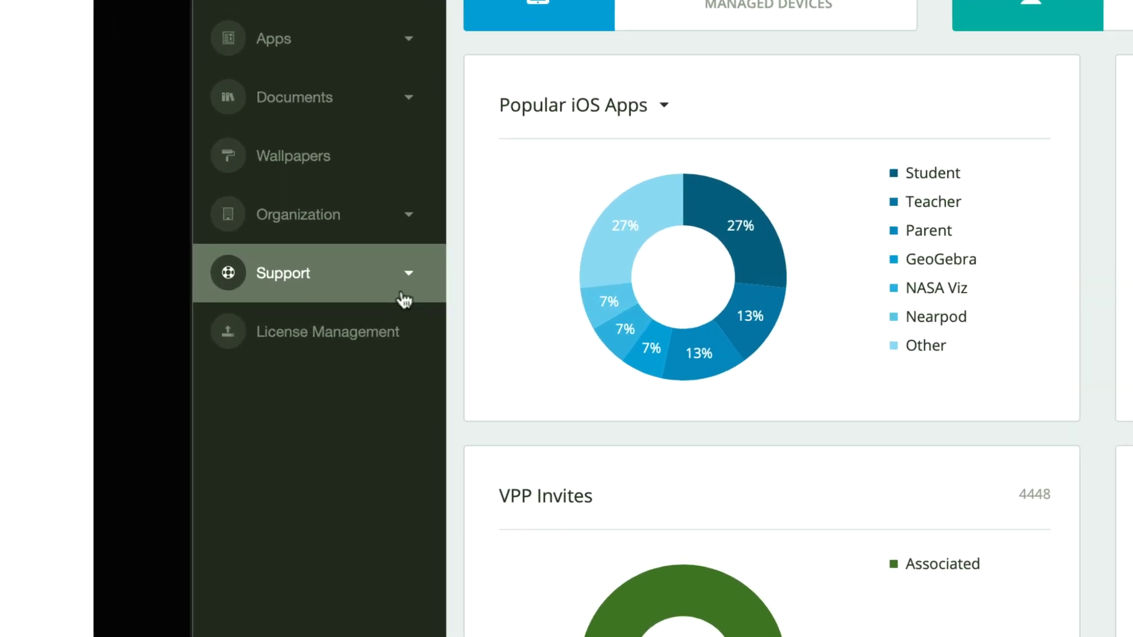
- Start a new support ticket with subject 'I need help with App Deployment'
{"action": "left_click", "coordinate": [290, 302]}
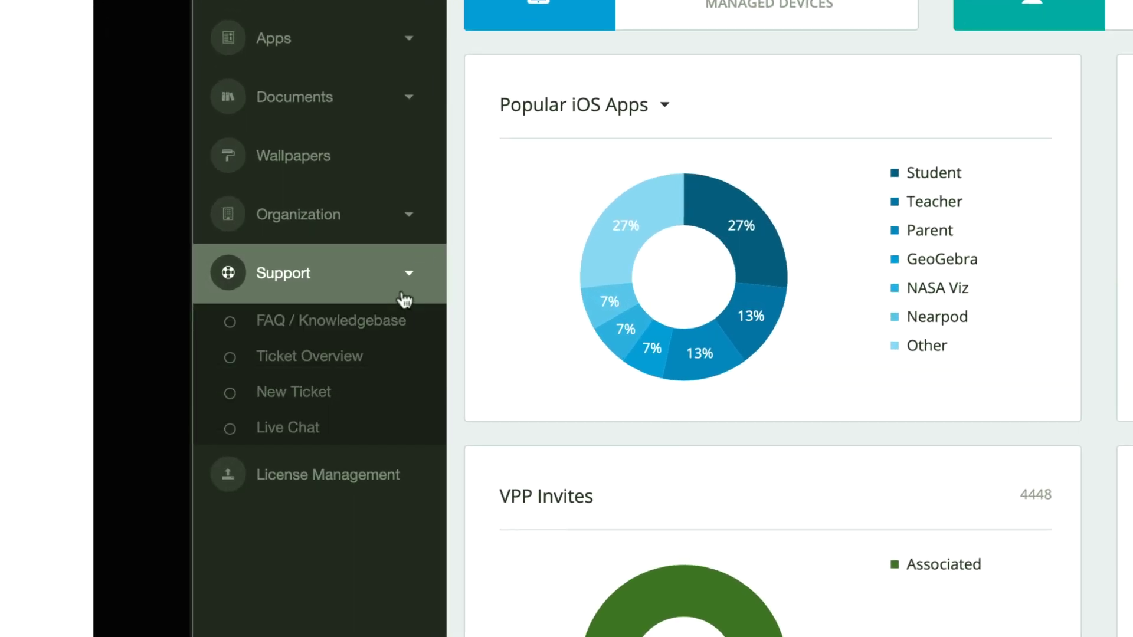
{"action": "left_click", "coordinate": [293, 392]}
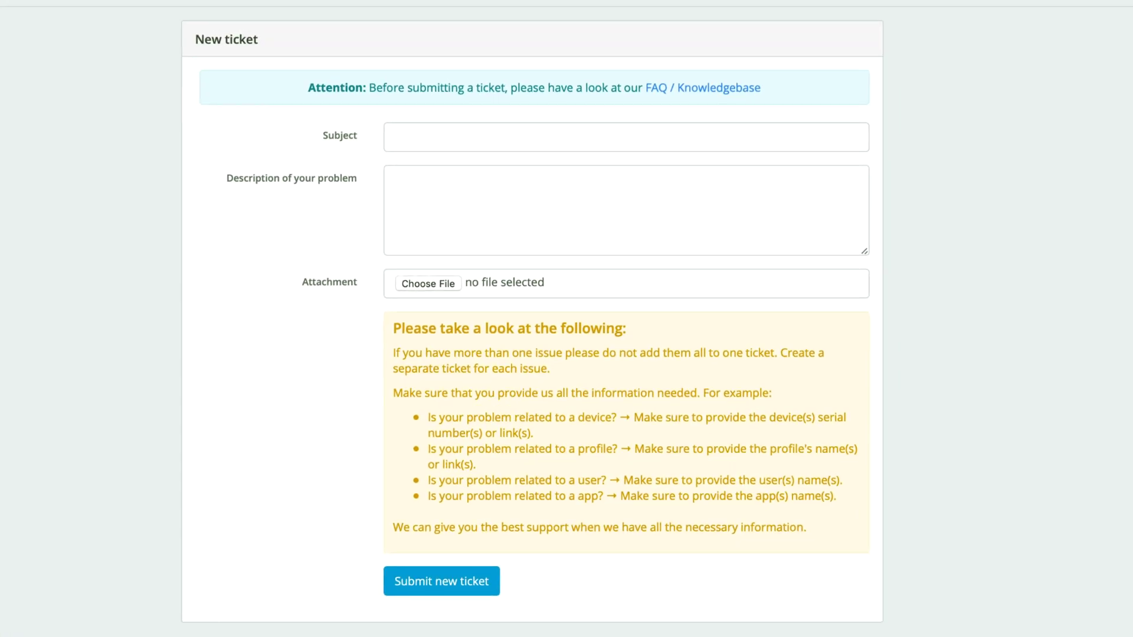
{"action": "left_click", "coordinate": [417, 142]}
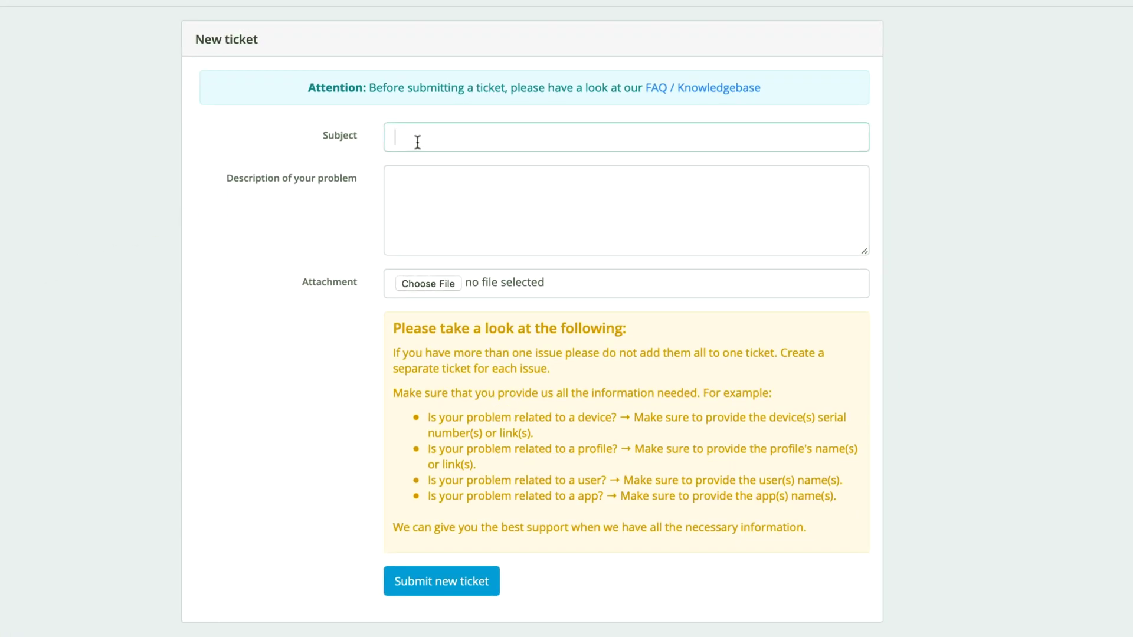
{"action": "type", "text": "I need help with App Deployment"}
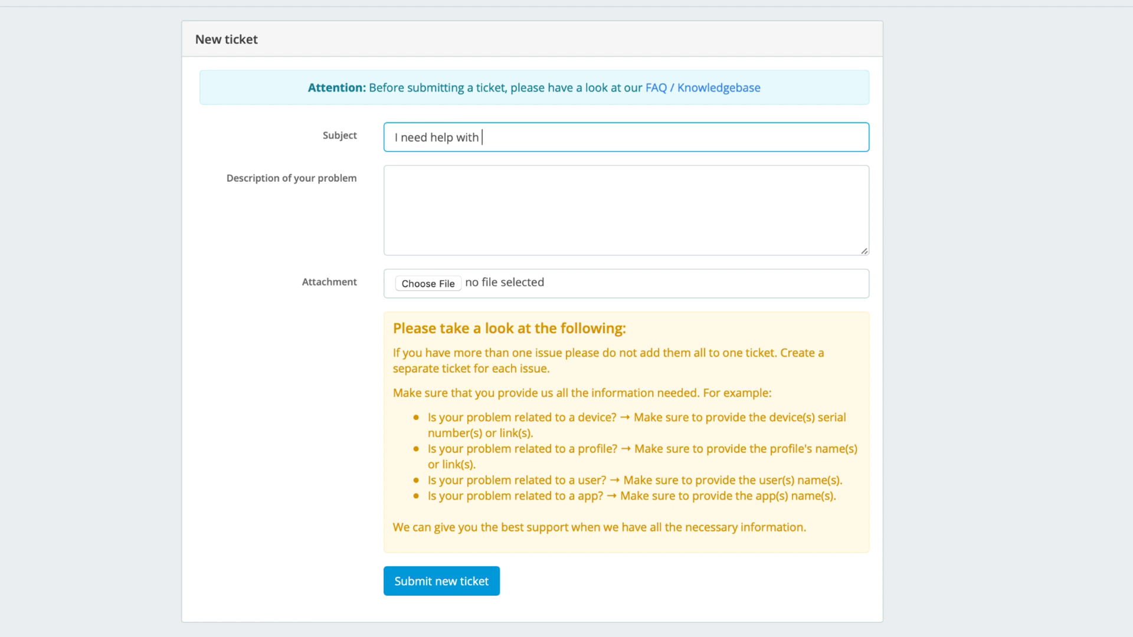
- Describe the problem, asking for help figuring out why the app won't deploy
{"action": "key", "text": "Tab"}
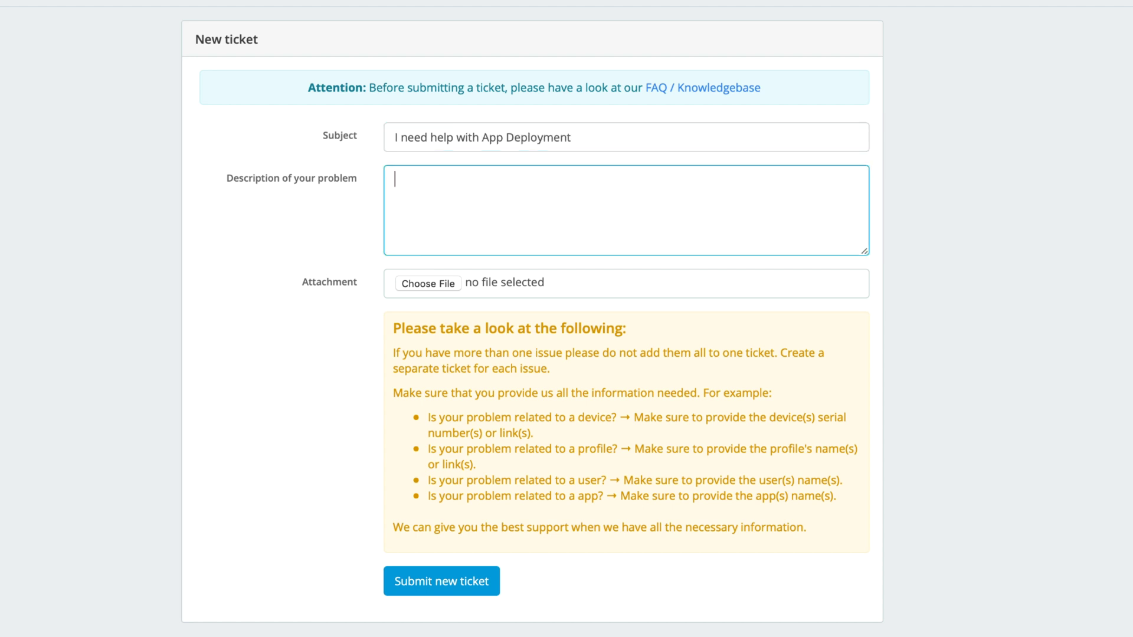
{"action": "type", "text": "Could you help me figure out why this a"}
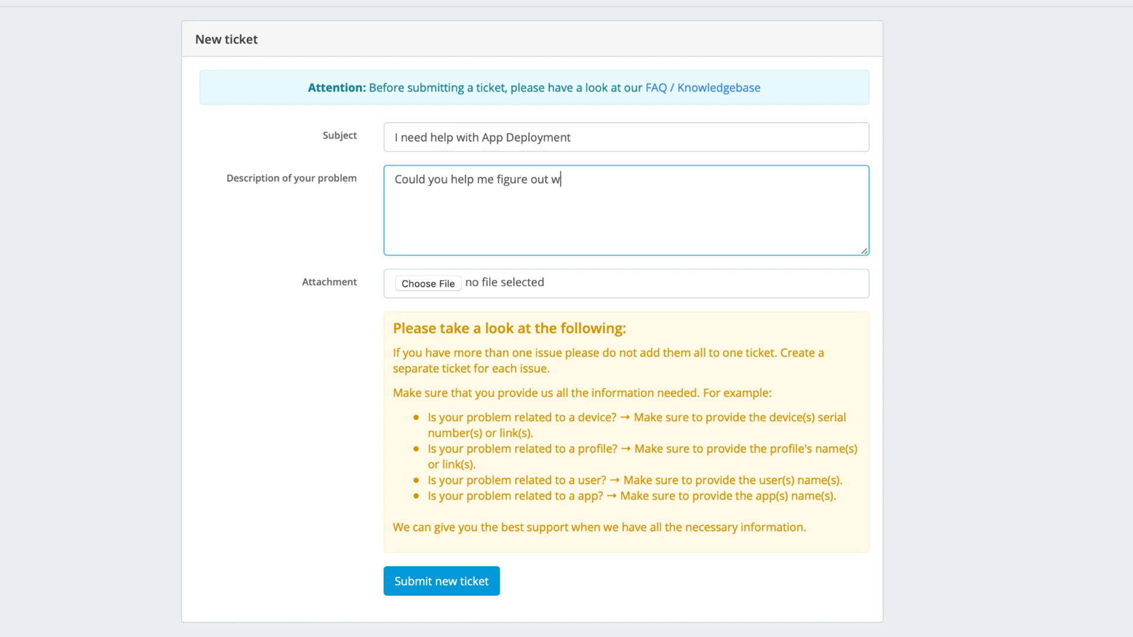
{"action": "type", "text": "t deploy?"}
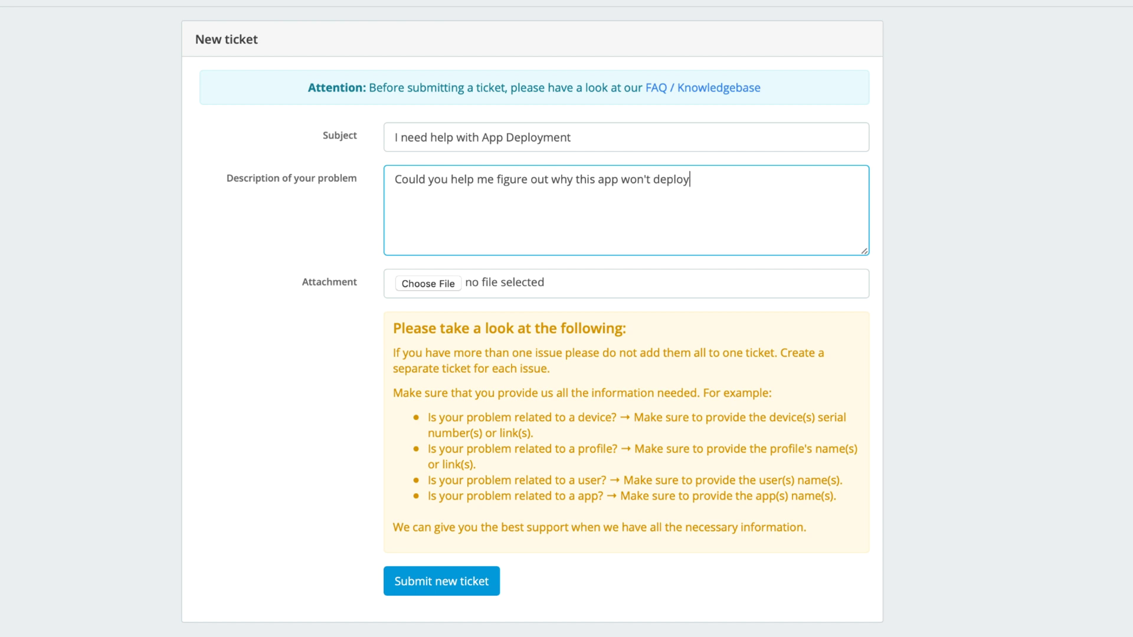